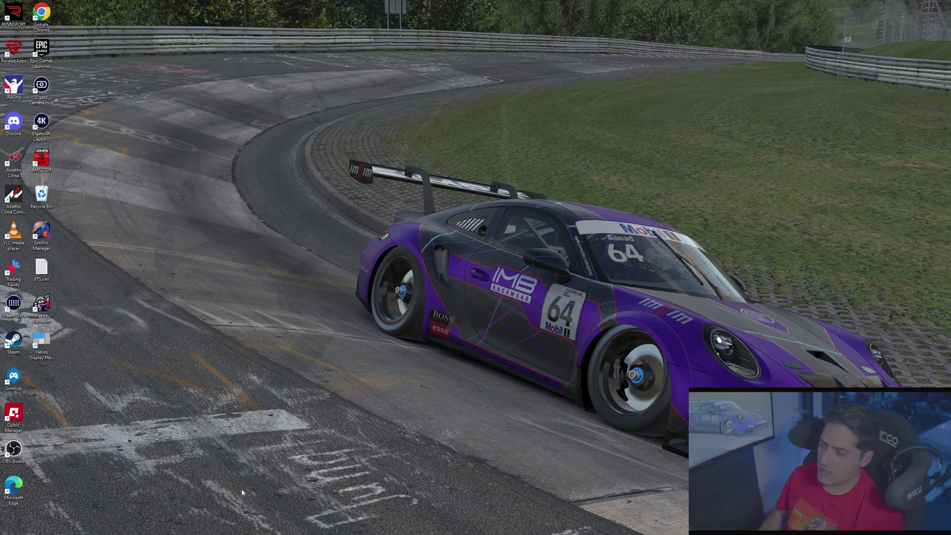
Switch to Microsoft Edge, download Resize.Raccoon_1.6.0_x64_en-US.msi from the v1.6.0 release and keep the blocked file.
mouse_move(484, 533)
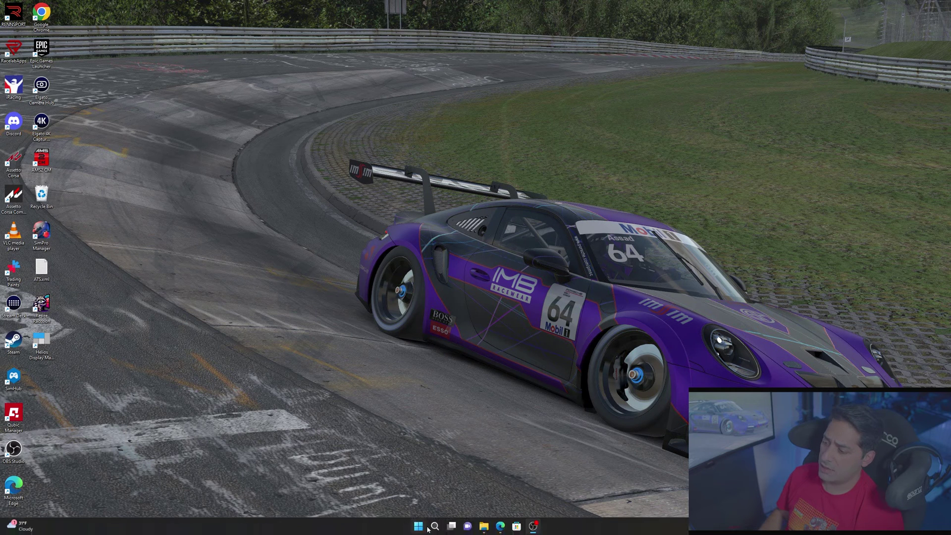
click(502, 529)
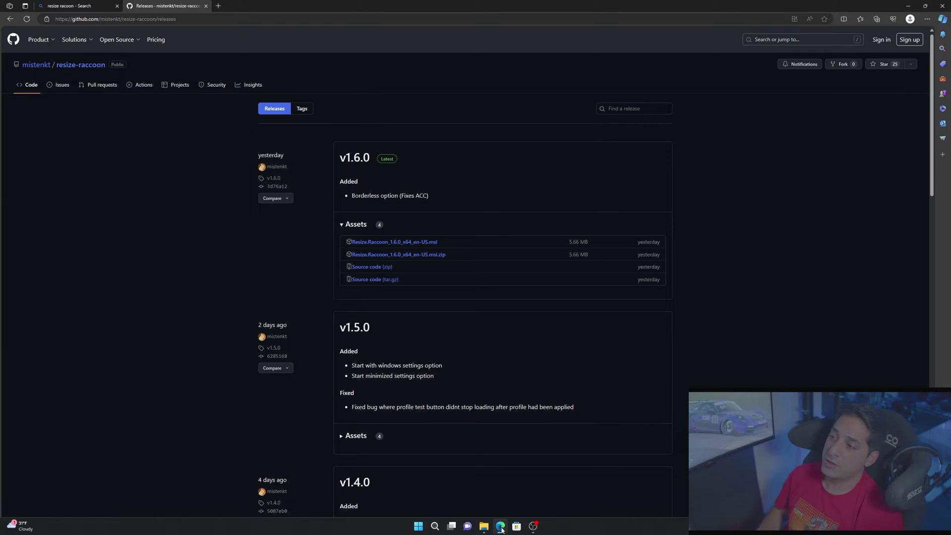
click(416, 243)
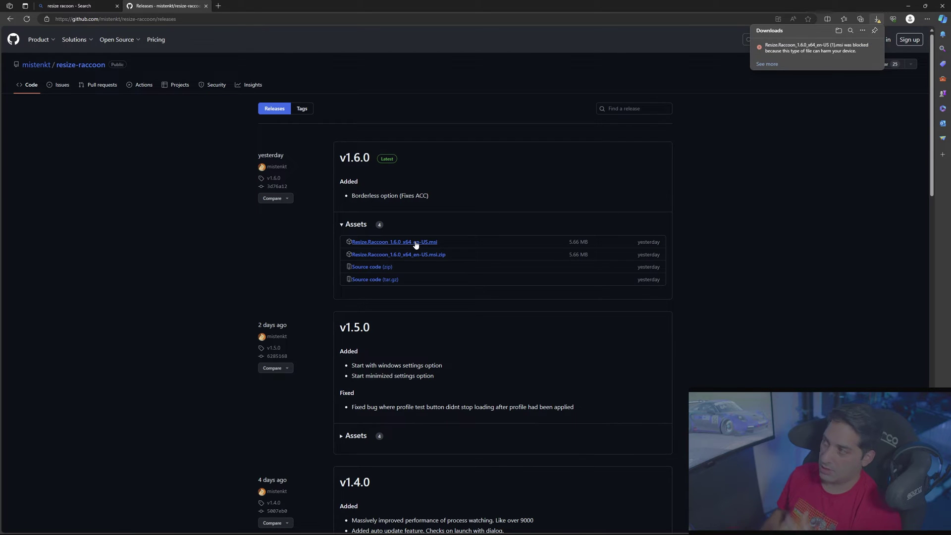
click(869, 46)
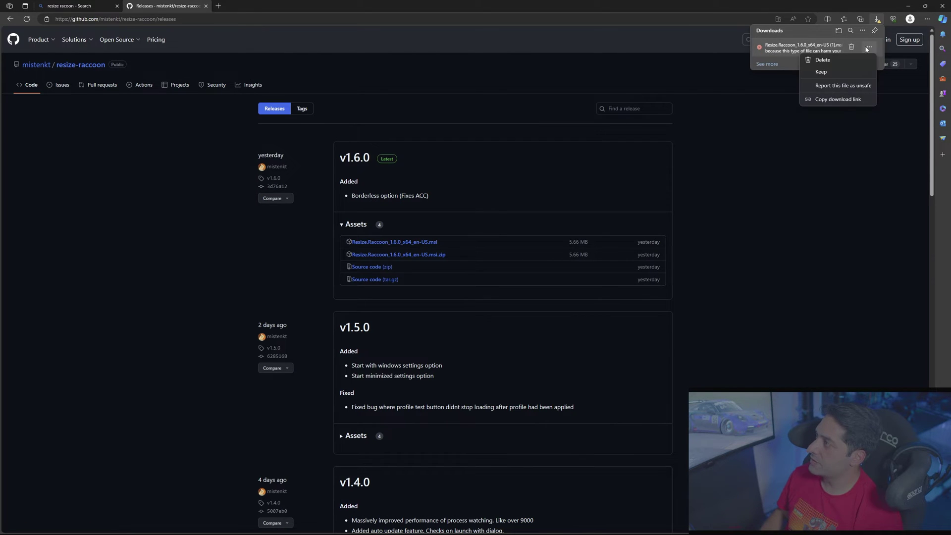
click(847, 72)
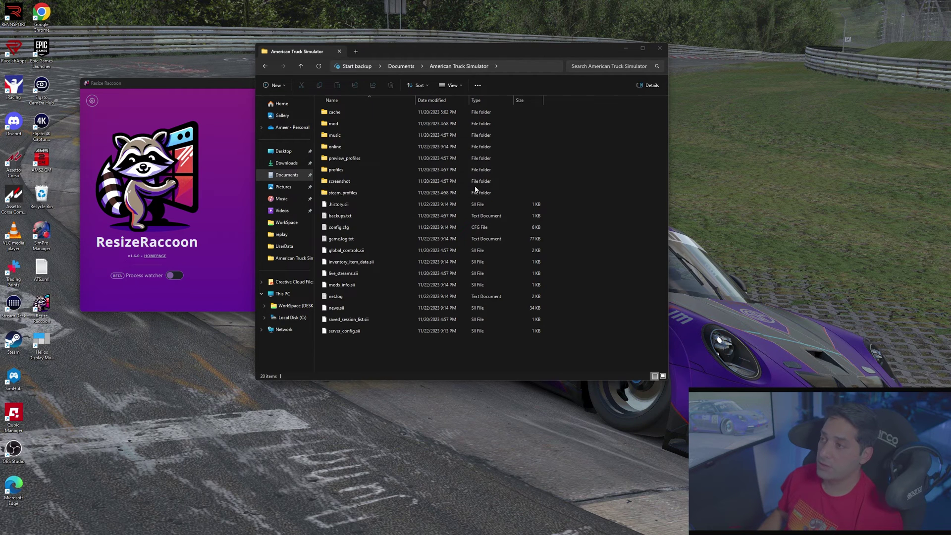
Open config.cfg from the American Truck Simulator documents folder and set r_multimon_mode to "4".
double_click(340, 229)
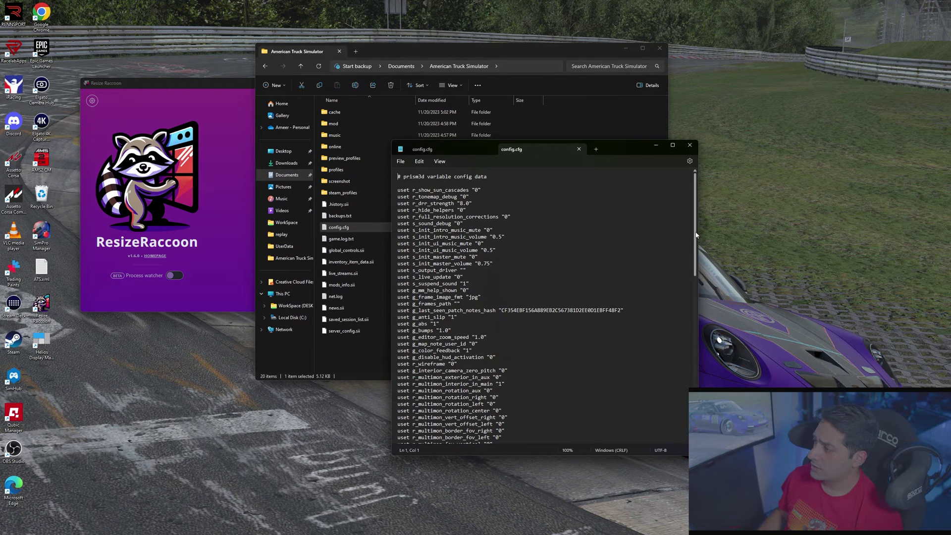
scroll(696, 236, down, 4)
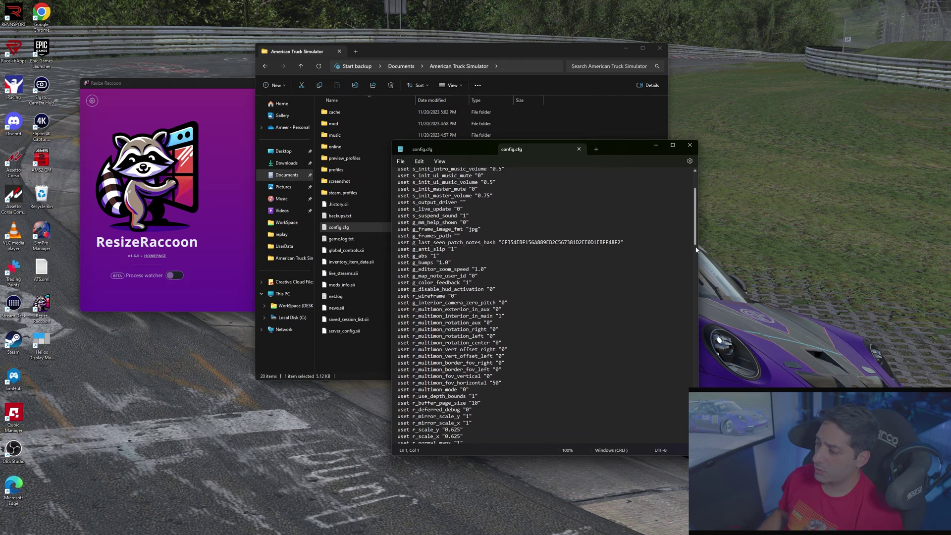
scroll(696, 253, down, 1)
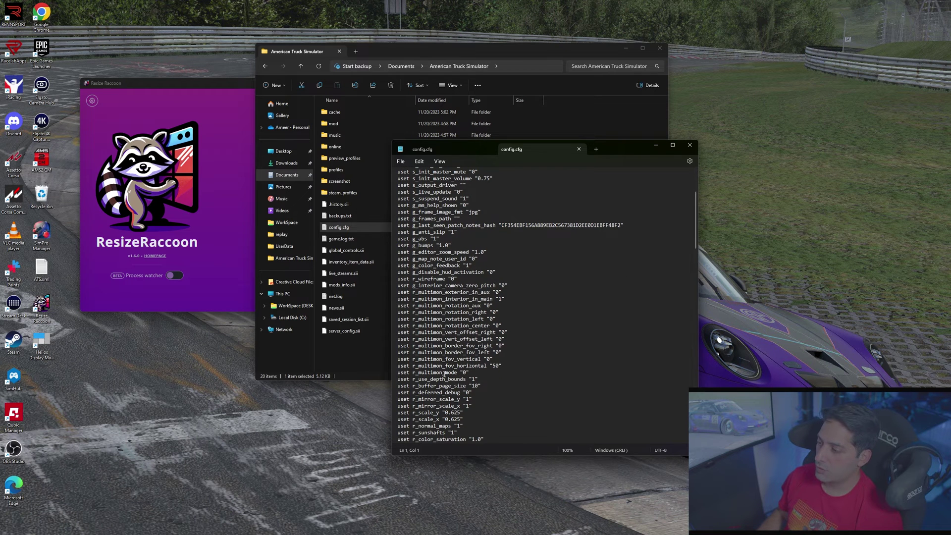
triple_click(444, 374)
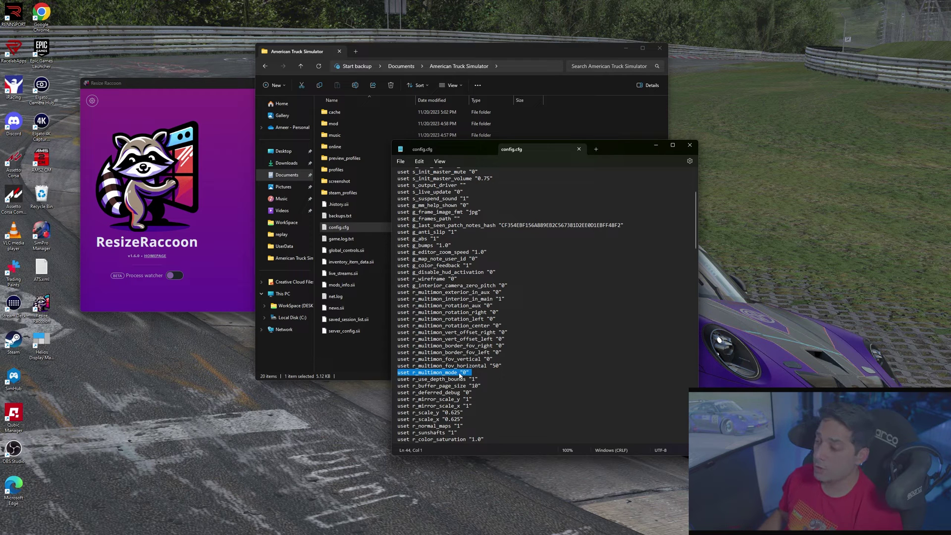
click(466, 372)
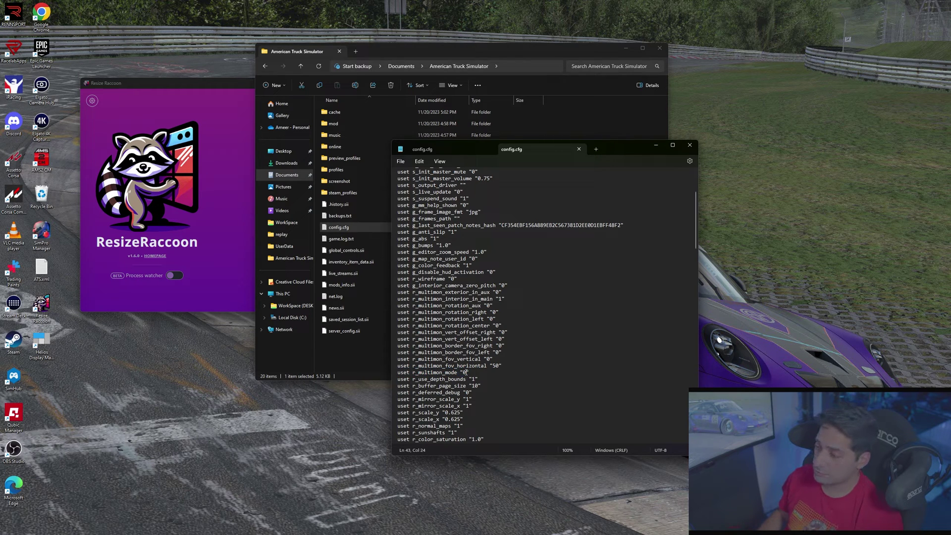
key(BackSpace)
text(4)
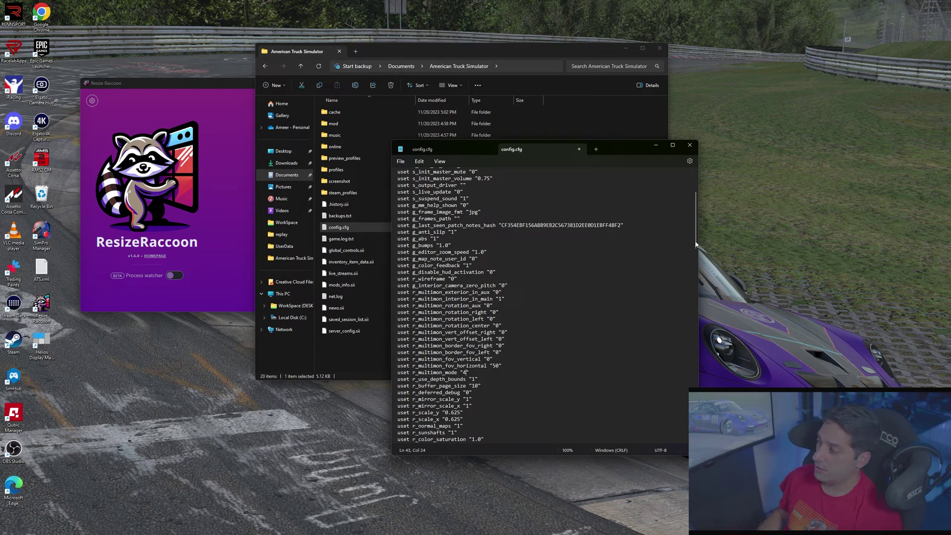
Set r_mode_width to "7680" in config.cfg.
drag(695, 244, 688, 298)
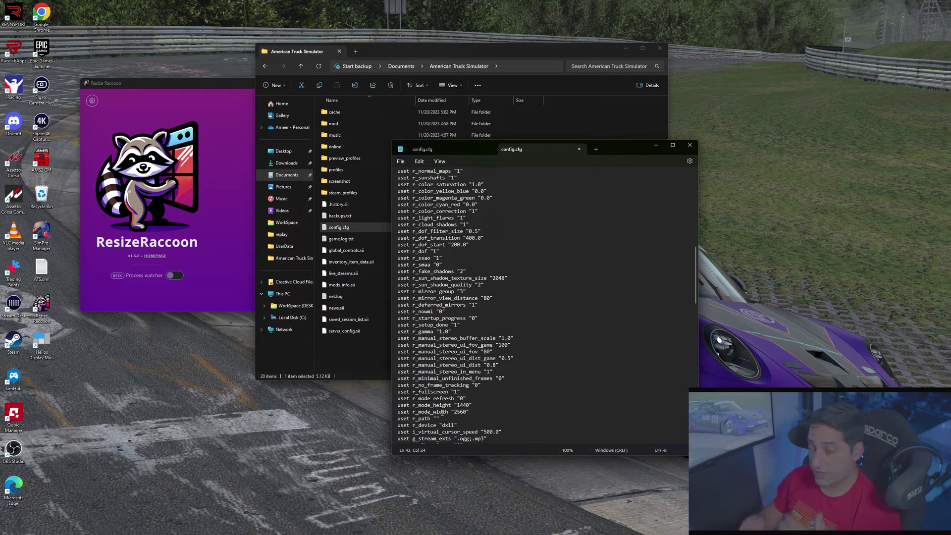
double_click(421, 412)
triple_click(422, 413)
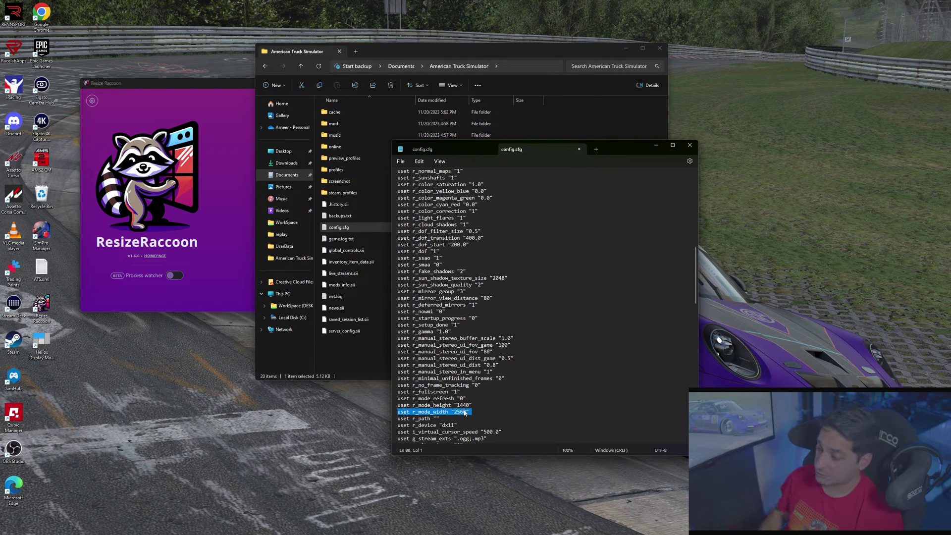
click(466, 412)
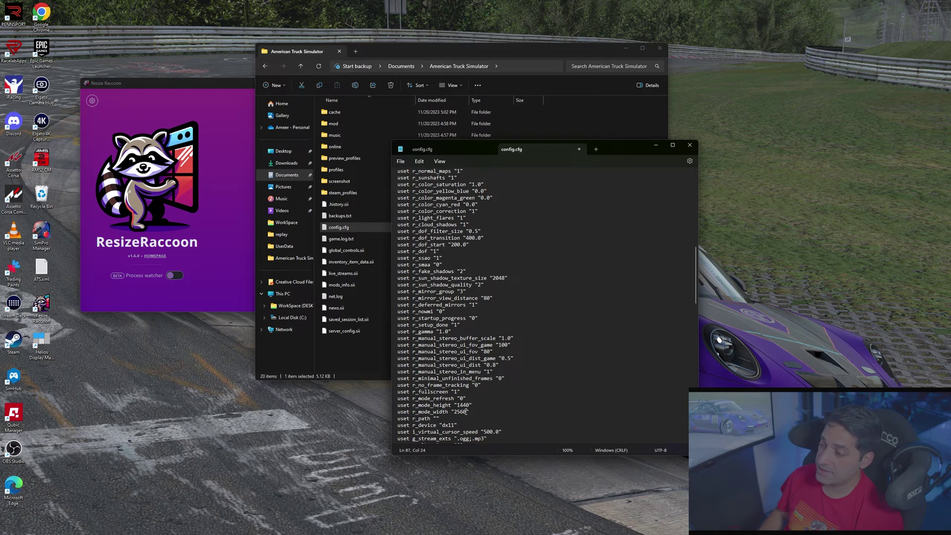
key(BackSpace)
key(BackSpace)
key(BackSpace)
key(BackSpace)
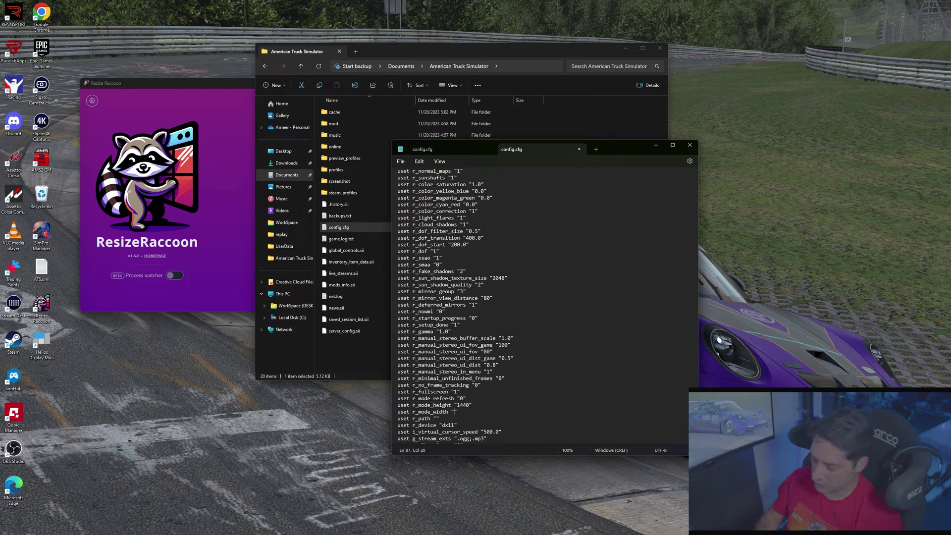
text(7680)
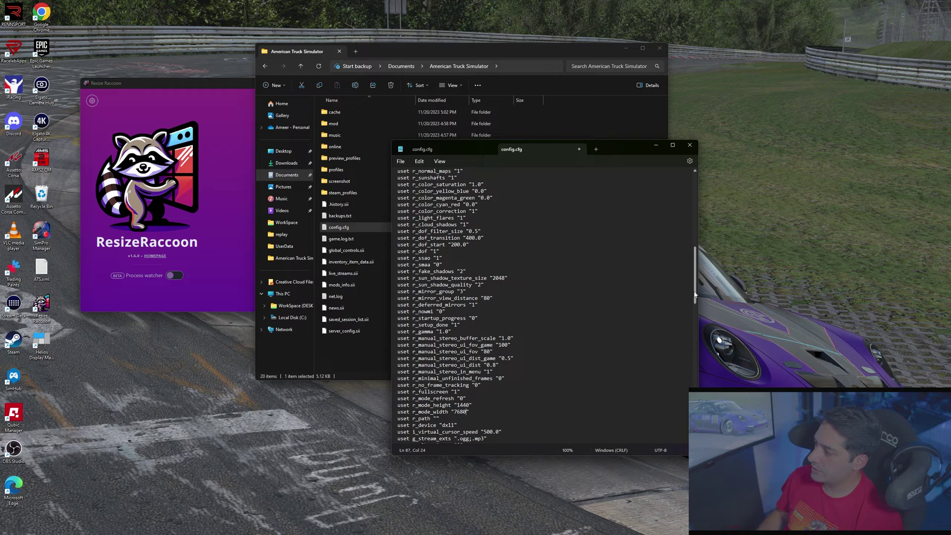
Turn off full screen in config.cfg by setting r_fullscreen to "0".
drag(695, 294, 692, 317)
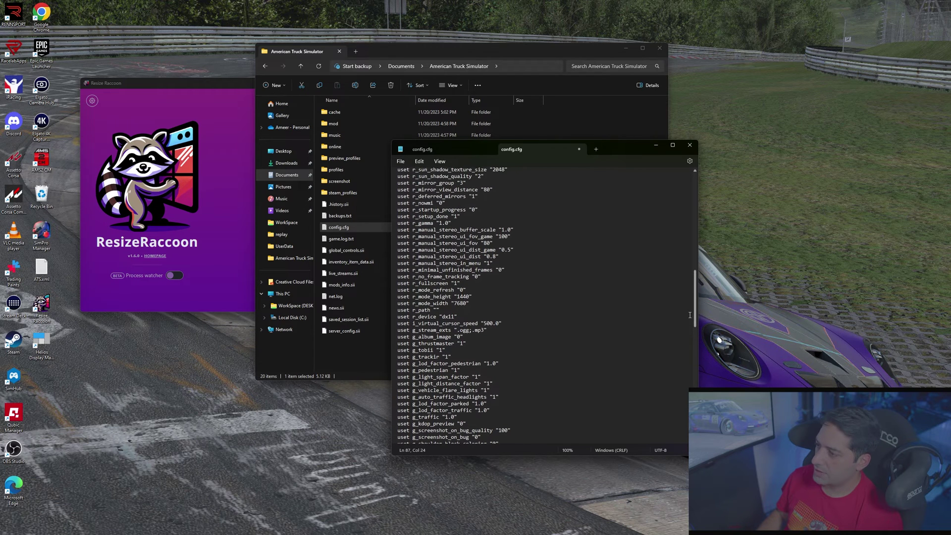
double_click(432, 283)
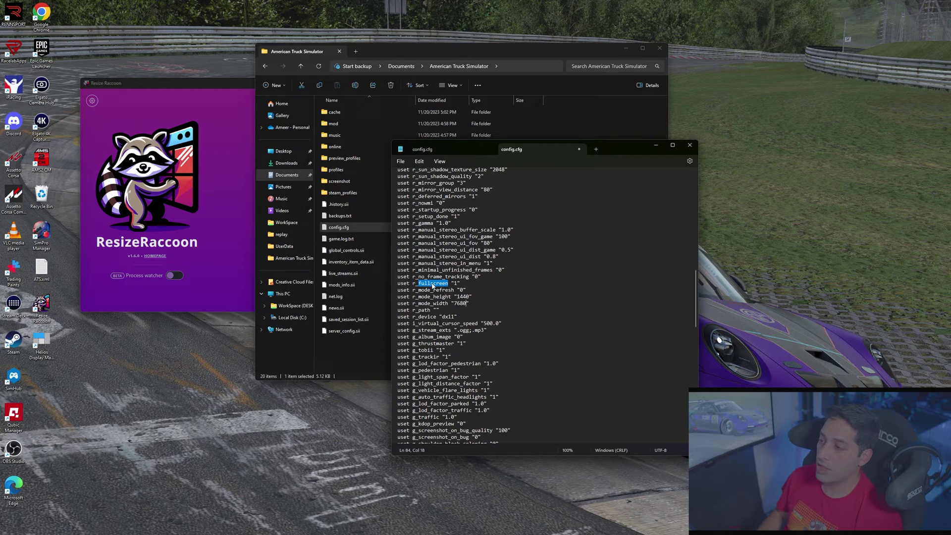
click(456, 284)
key(BackSpace)
text(0)
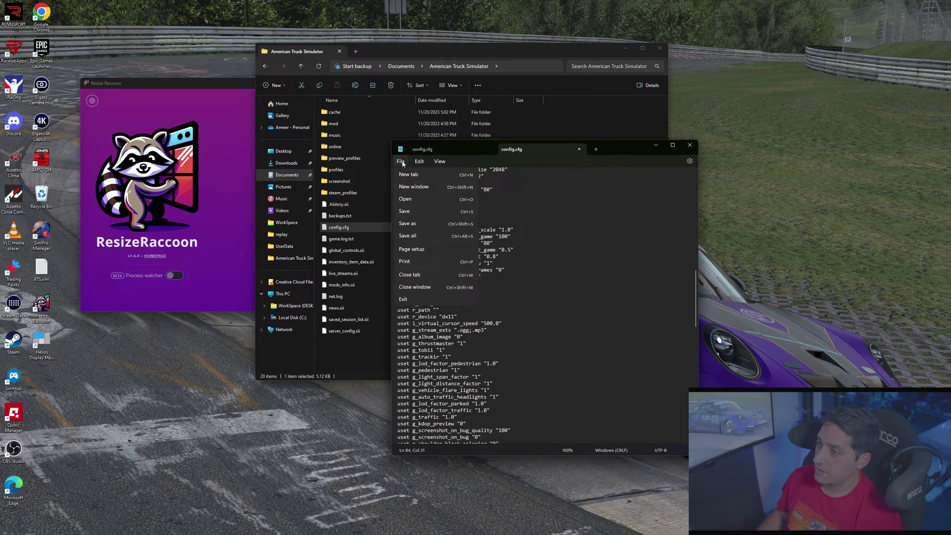
Save the edited config.cfg and close the text editor.
click(409, 211)
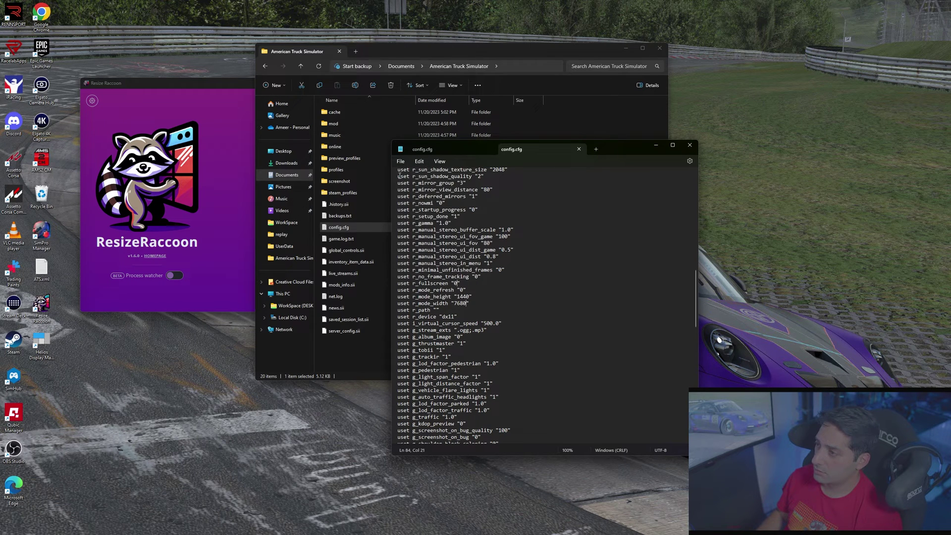
click(400, 161)
key(Escape)
click(688, 146)
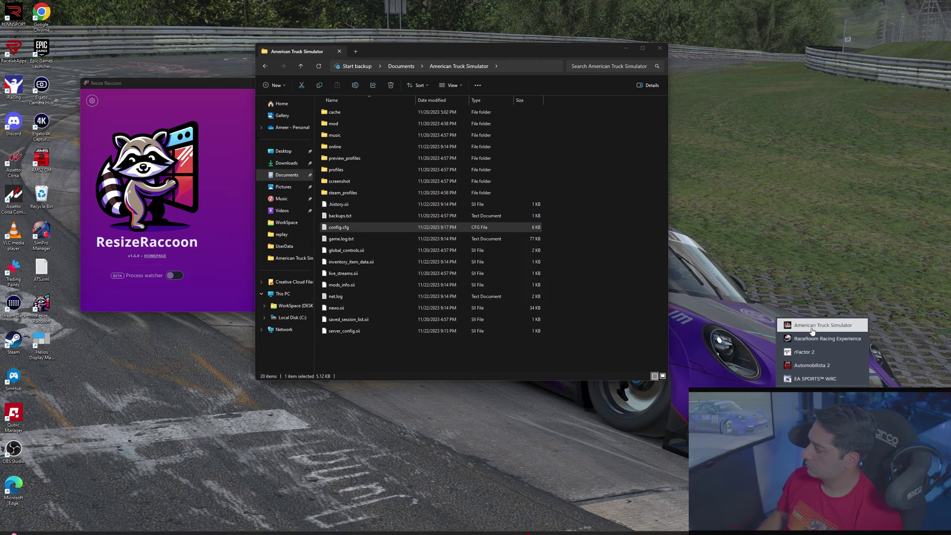
Launch American Truck Simulator and open its graphics options.
click(824, 325)
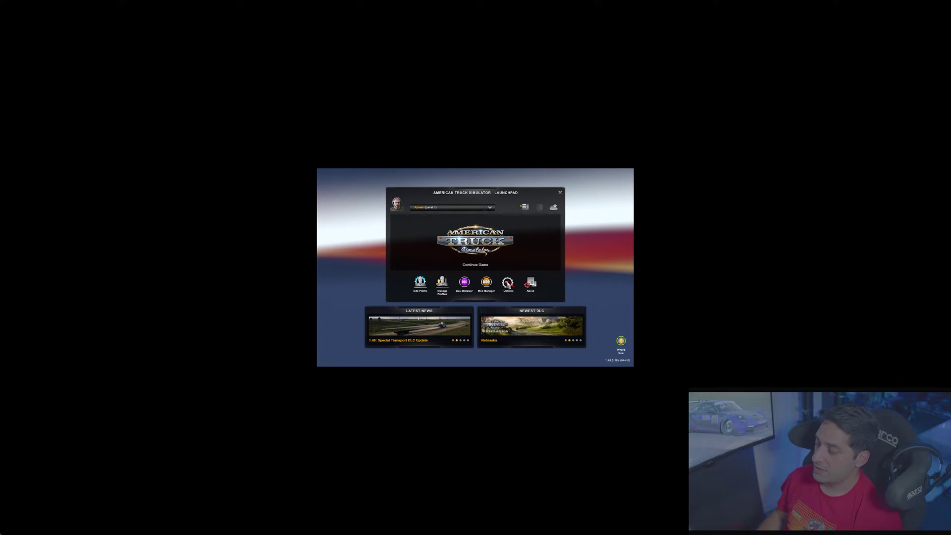
click(508, 283)
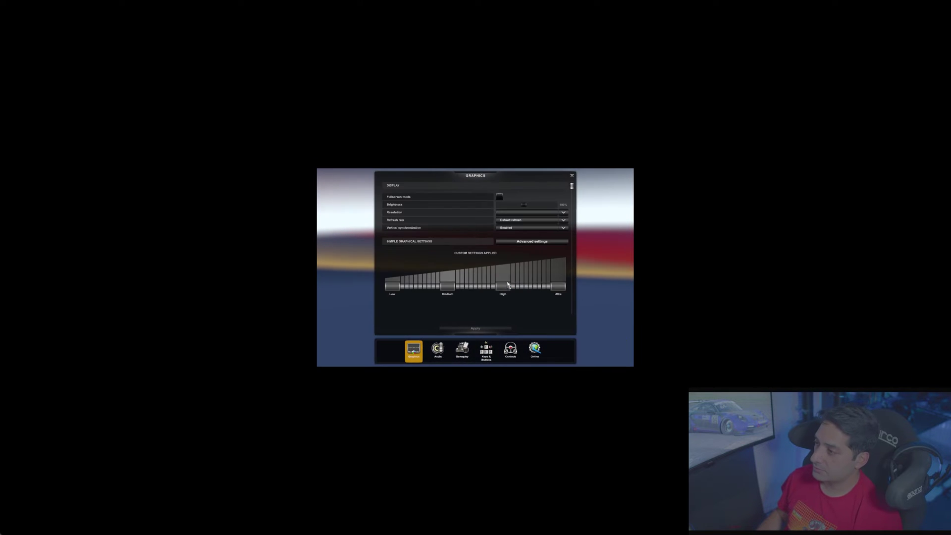